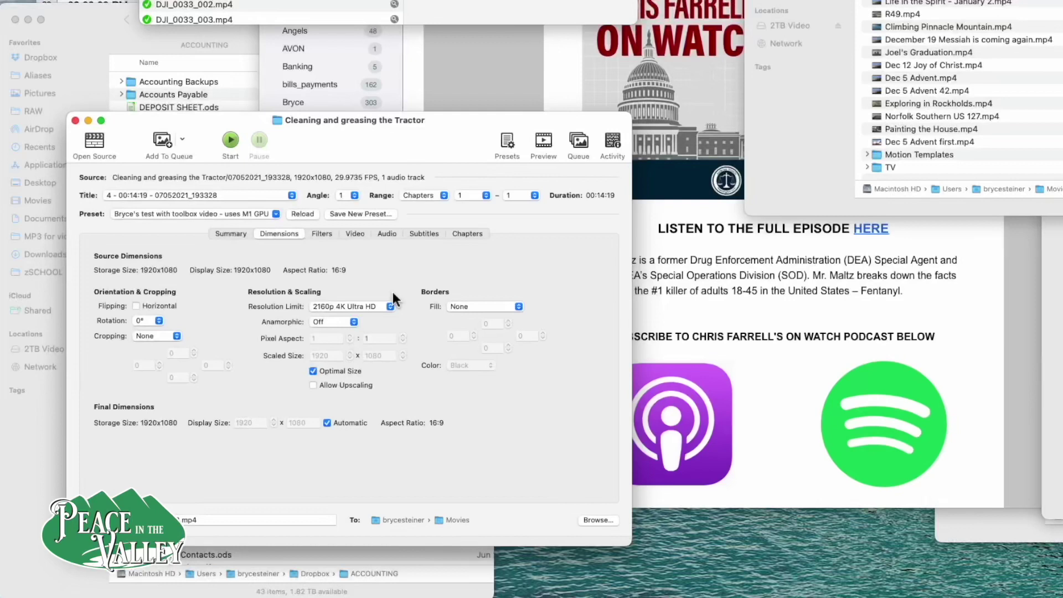
Review the filter and video settings, including the available video encoders, with H.265 (VideoToolbox) as the selected encoder.
{"action": "left_click", "coordinate": [323, 234]}
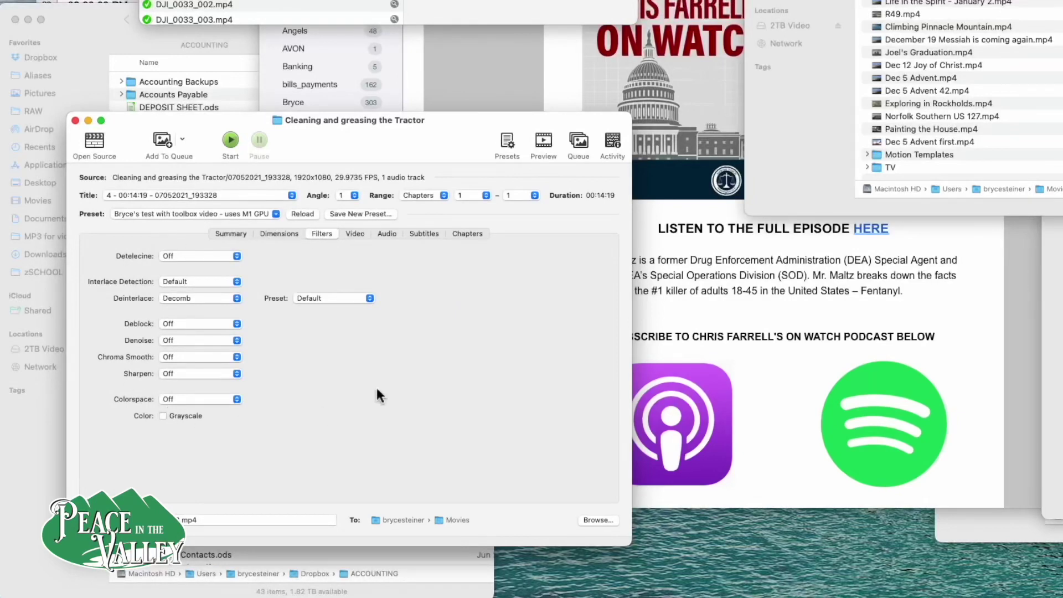
{"action": "left_click", "coordinate": [363, 234]}
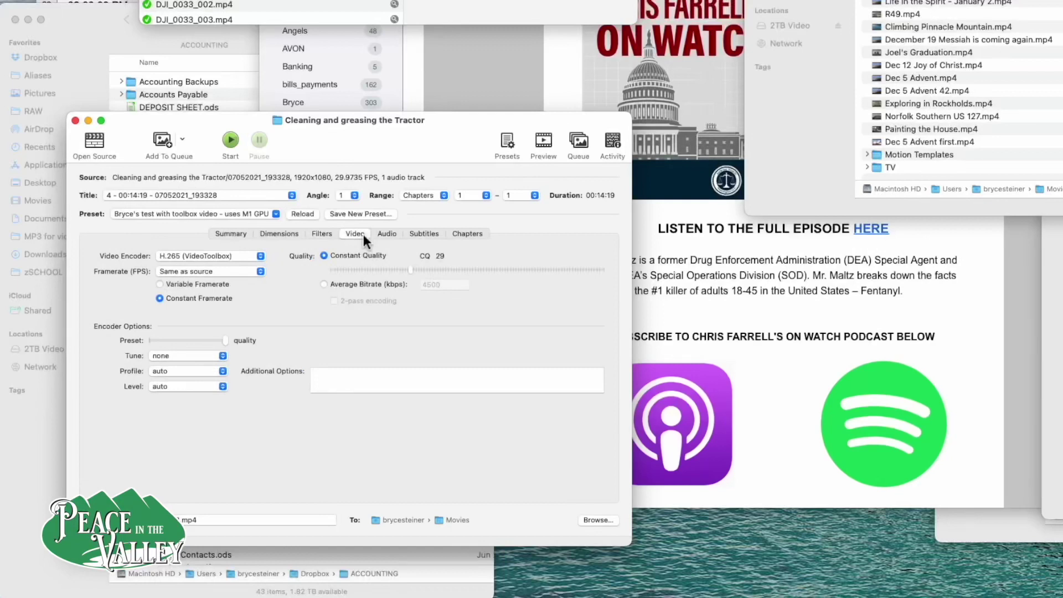
{"action": "left_click", "coordinate": [261, 258]}
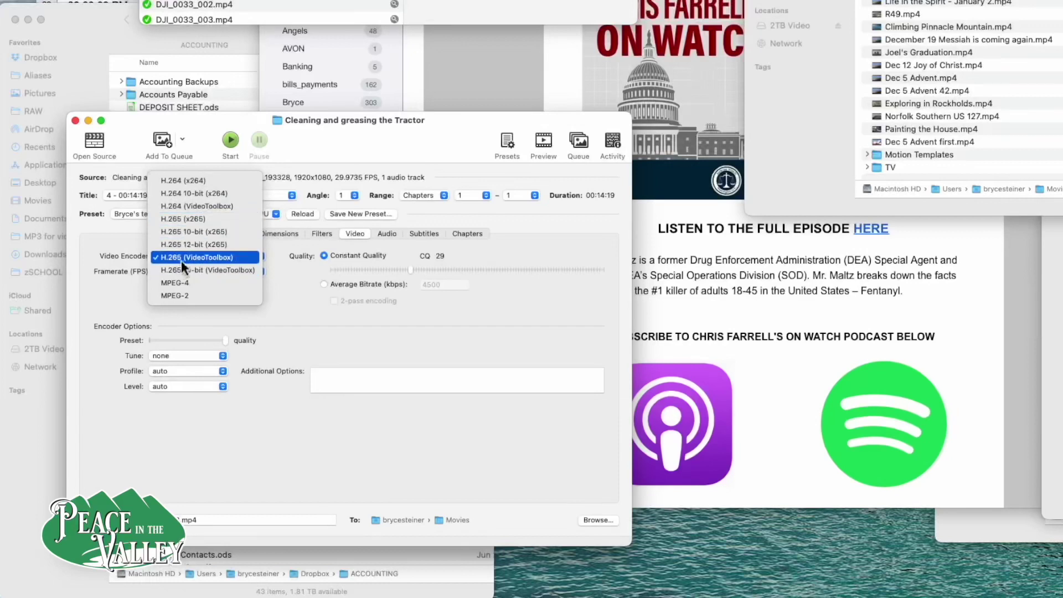
{"action": "left_click", "coordinate": [239, 257]}
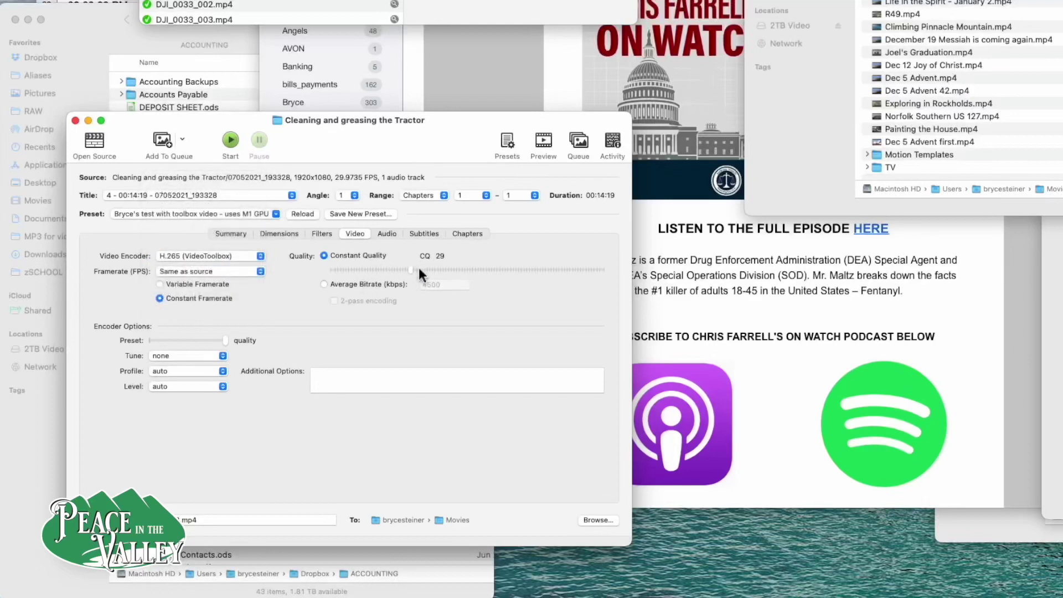
{"action": "mouse_move", "coordinate": [418, 268]}
{"action": "left_click", "coordinate": [256, 257]}
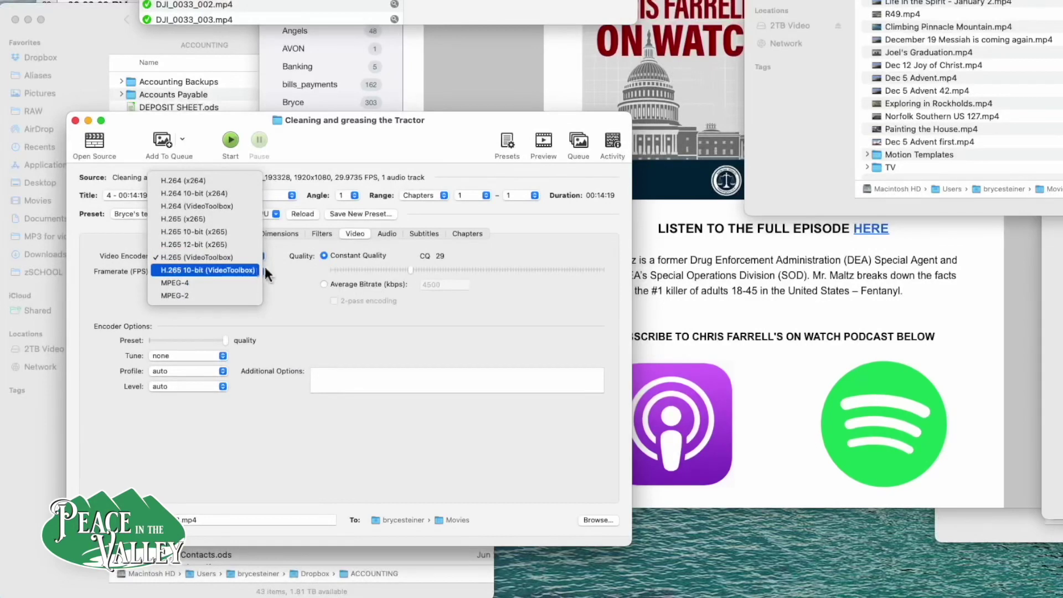
{"action": "left_click", "coordinate": [273, 258]}
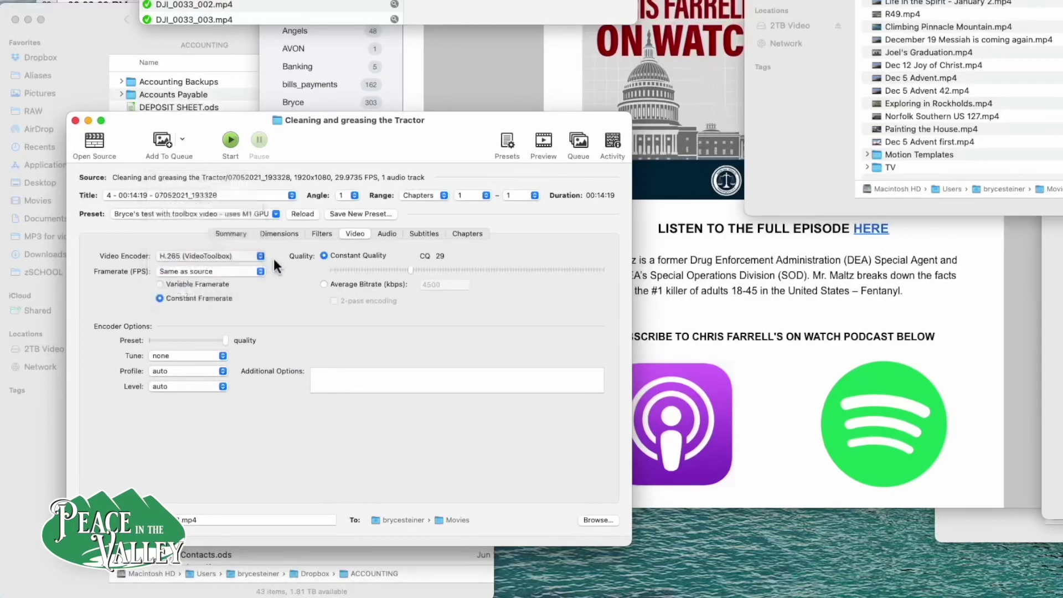
Review the audio track, subtitle and chapter settings of the current source.
{"action": "left_click", "coordinate": [388, 234]}
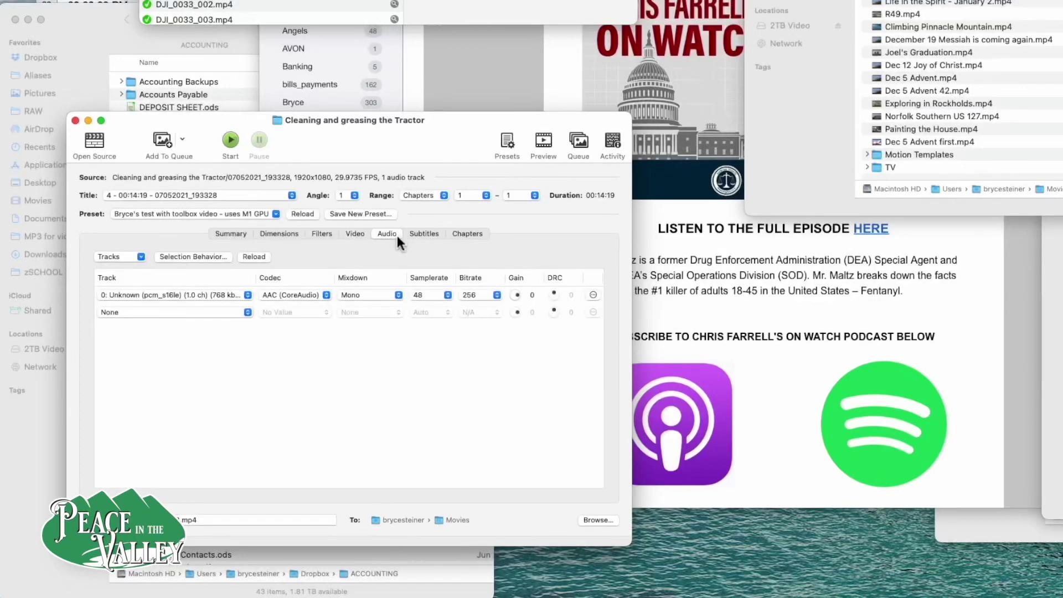
{"action": "left_click", "coordinate": [424, 235]}
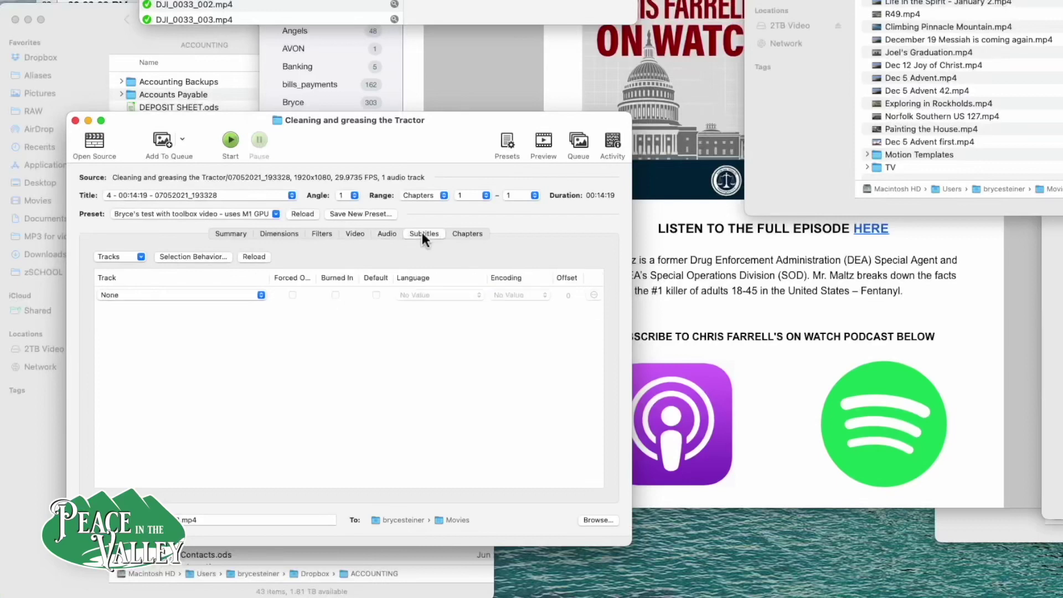
{"action": "left_click", "coordinate": [466, 233]}
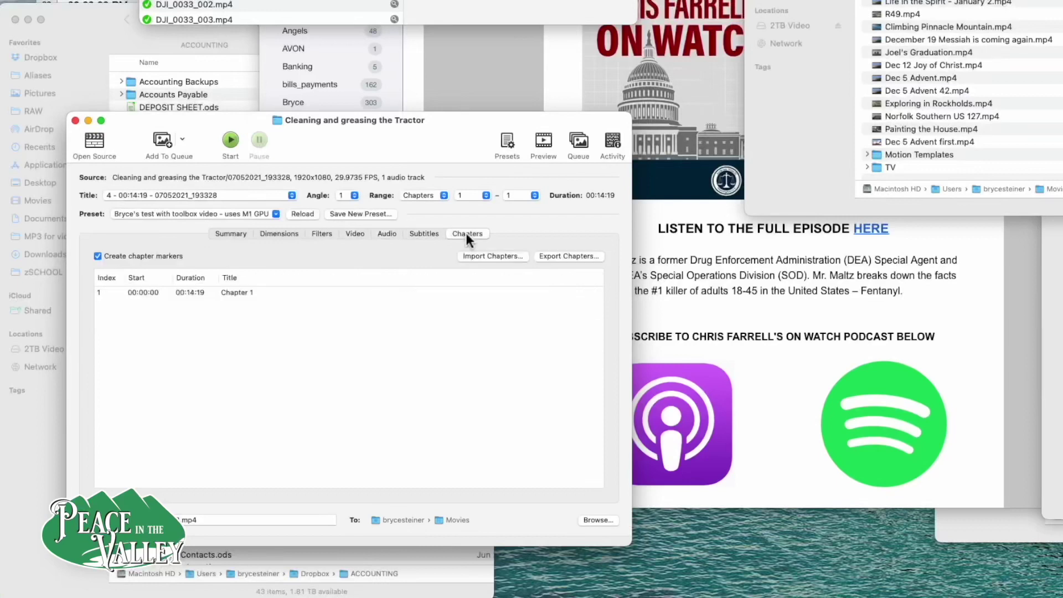
{"action": "left_click", "coordinate": [388, 235]}
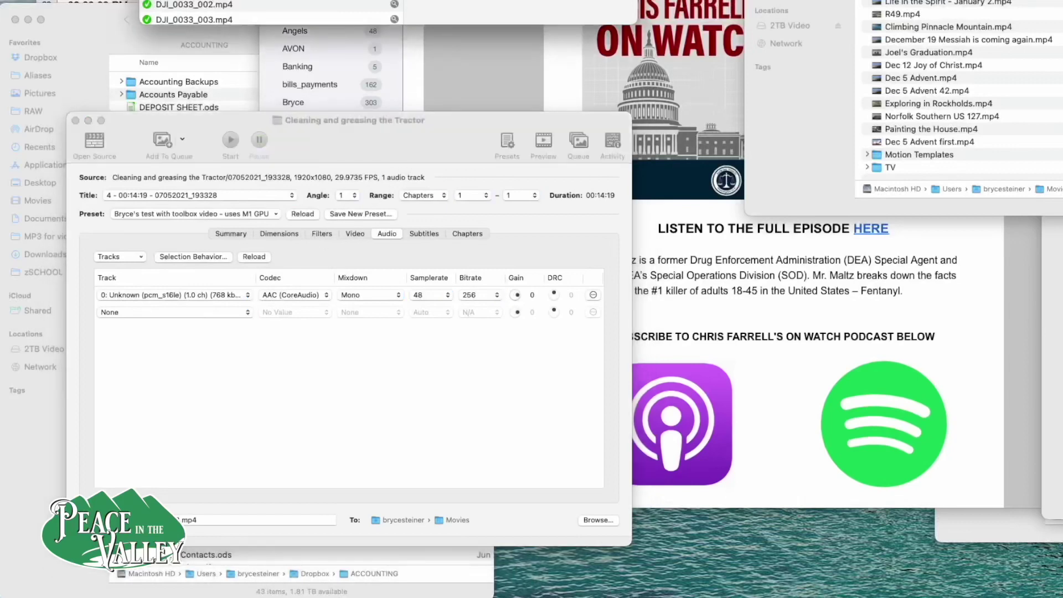
Preview DJI_0413_001.MP4 from the Big Snow folder and open it as the source video.
{"action": "left_click", "coordinate": [98, 137]}
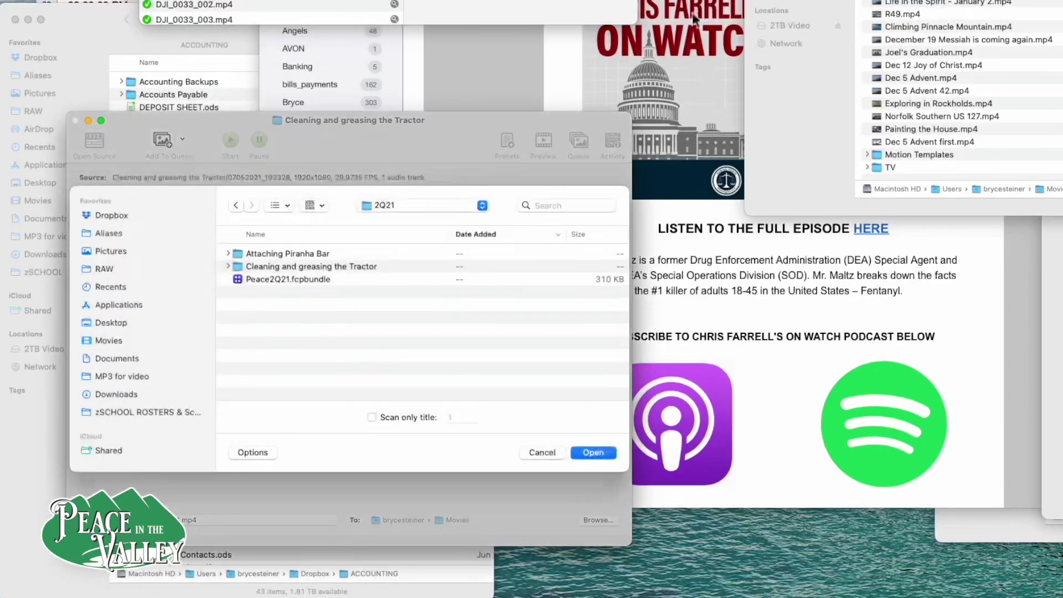
{"action": "left_click", "coordinate": [831, 123]}
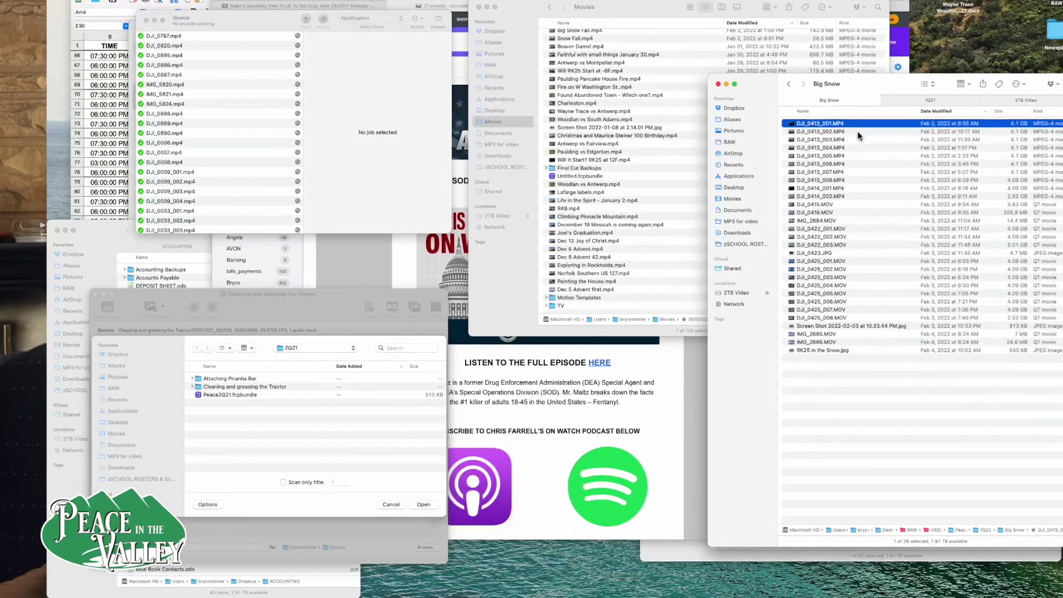
{"action": "key", "text": "space"}
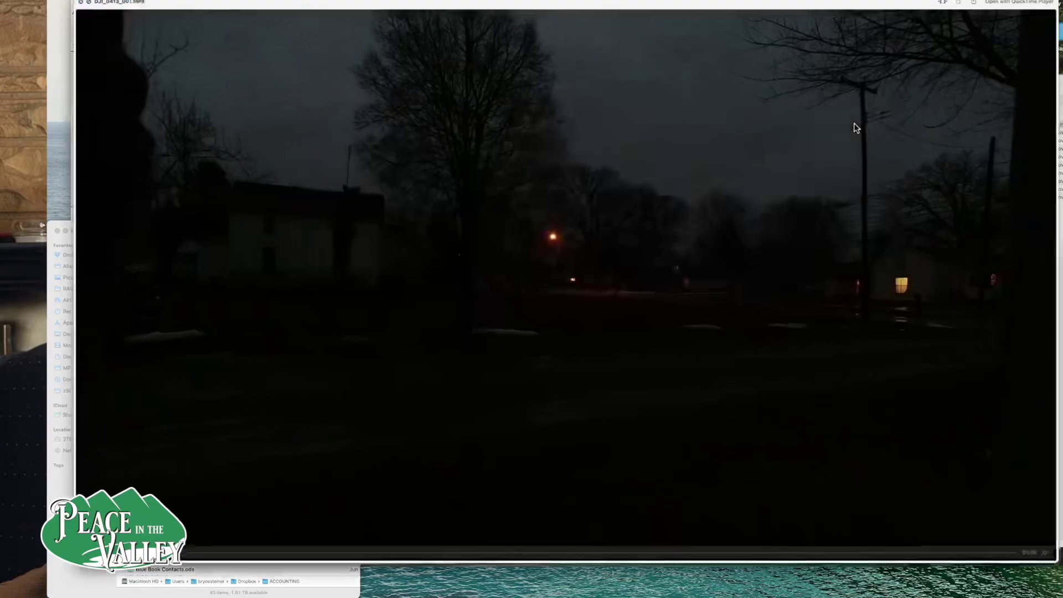
{"action": "key", "text": "space"}
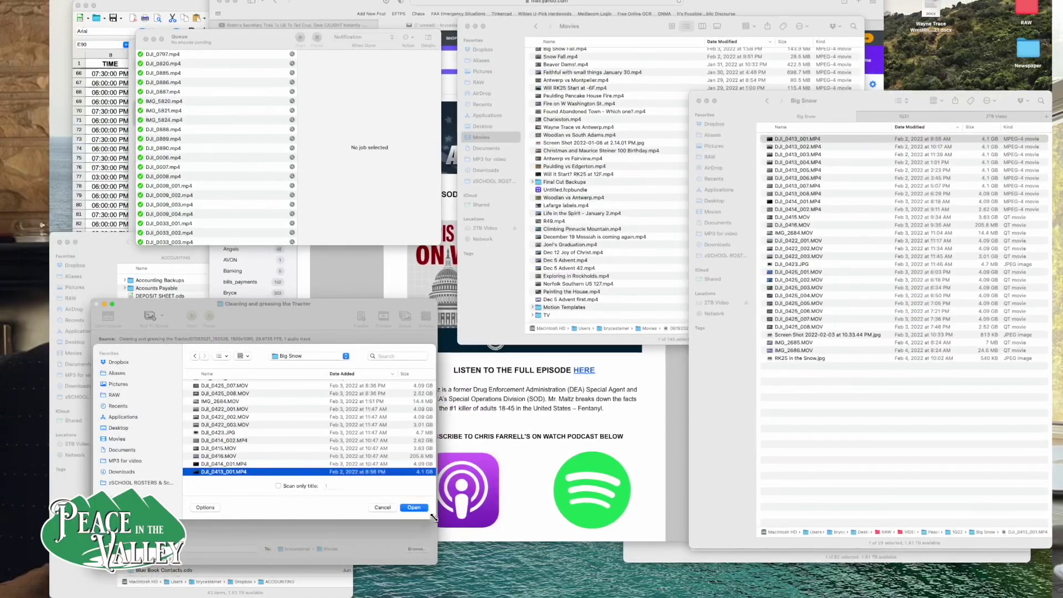
{"action": "left_click", "coordinate": [415, 507]}
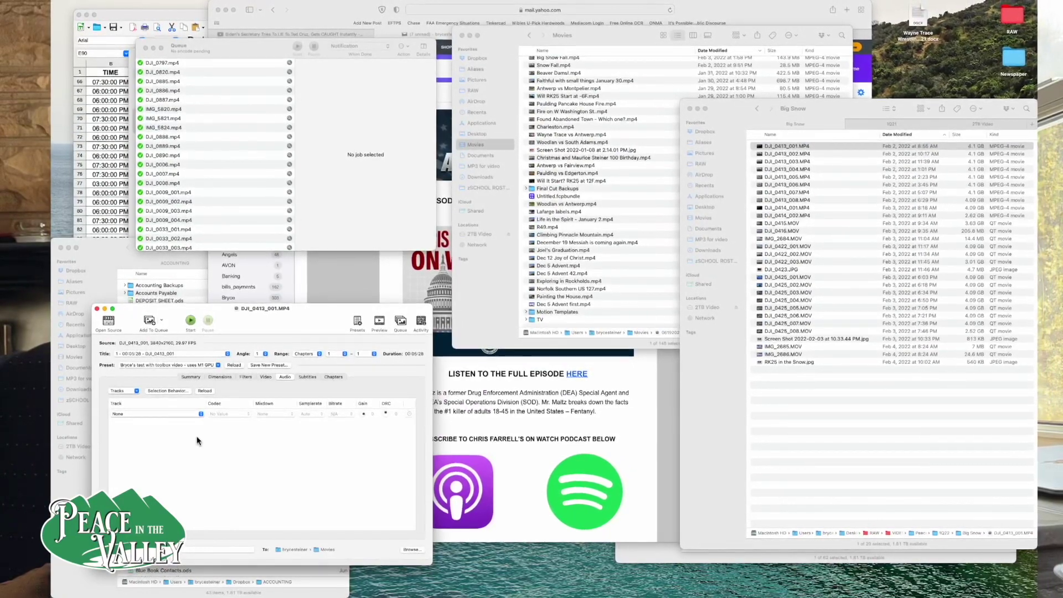
{"action": "left_click", "coordinate": [162, 323]}
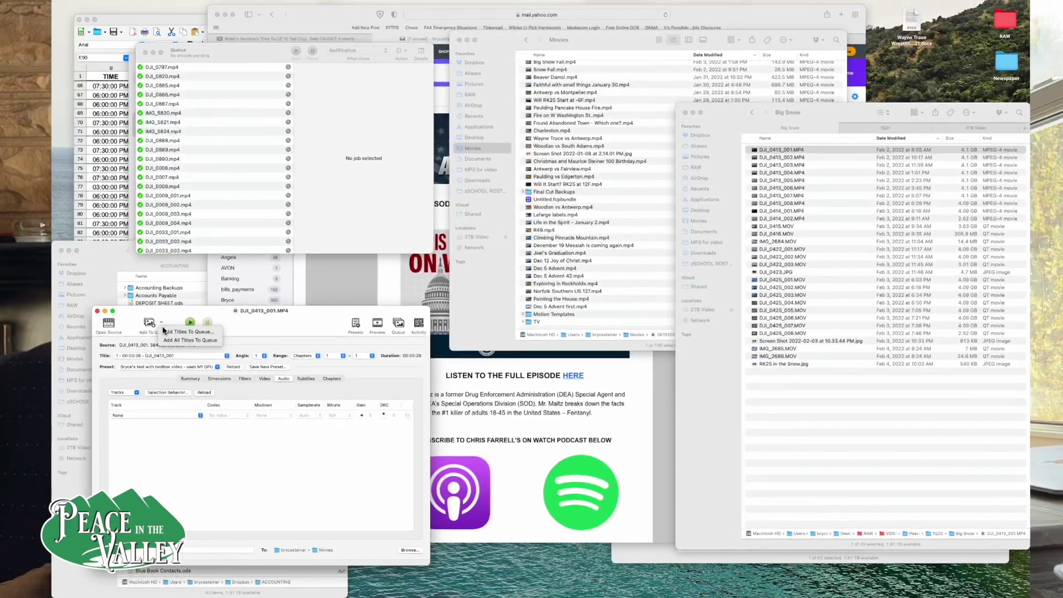
{"action": "left_click", "coordinate": [215, 343]}
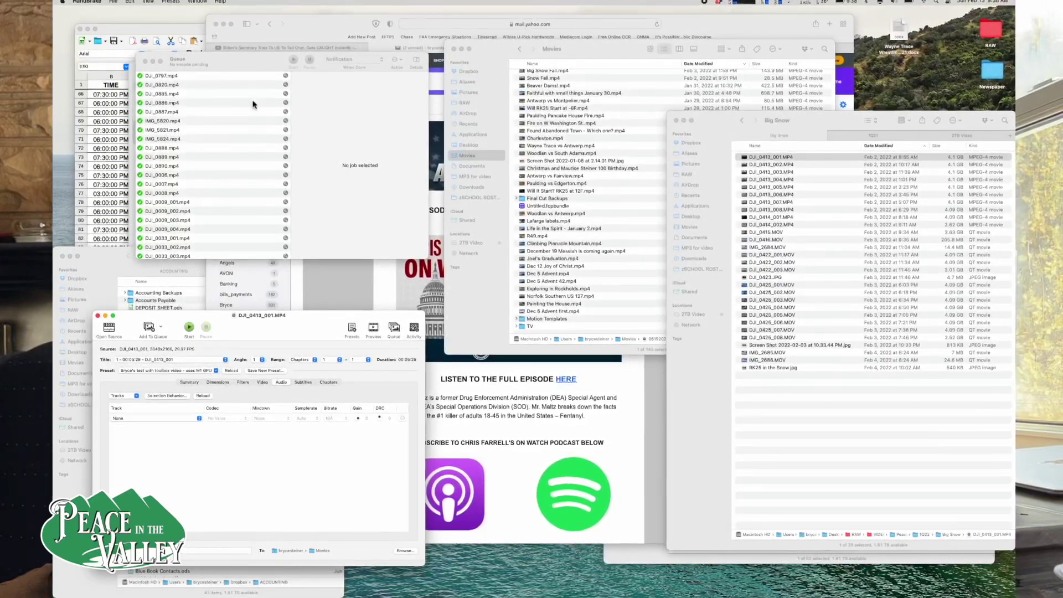
Look through the encoding queue and remove all completed jobs from it.
{"action": "left_click_drag", "start_coordinate": [241, 62], "coordinate": [240, 106]}
{"action": "scroll", "coordinate": [247, 249], "scroll_direction": "down", "scroll_amount": 5}
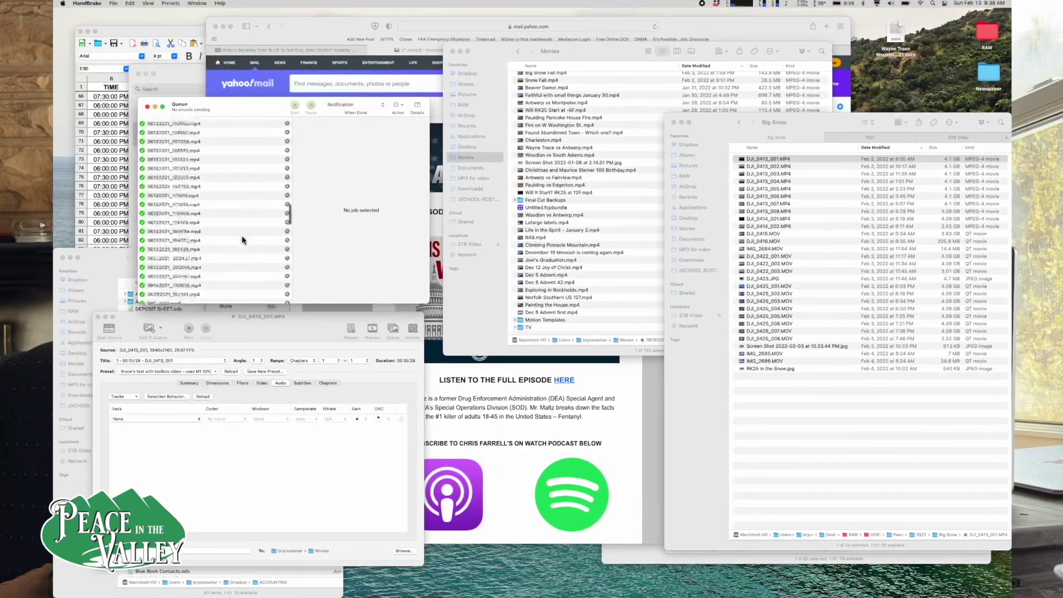
{"action": "scroll", "coordinate": [242, 240], "scroll_direction": "up", "scroll_amount": 5}
{"action": "scroll", "coordinate": [241, 236], "scroll_direction": "down", "scroll_amount": 1}
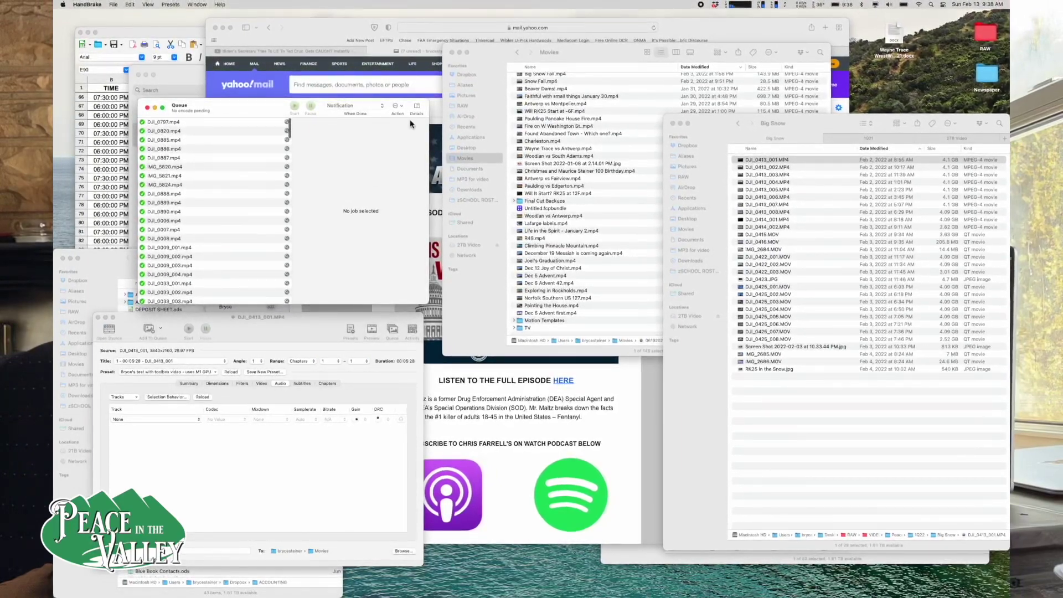
{"action": "left_click", "coordinate": [401, 107]}
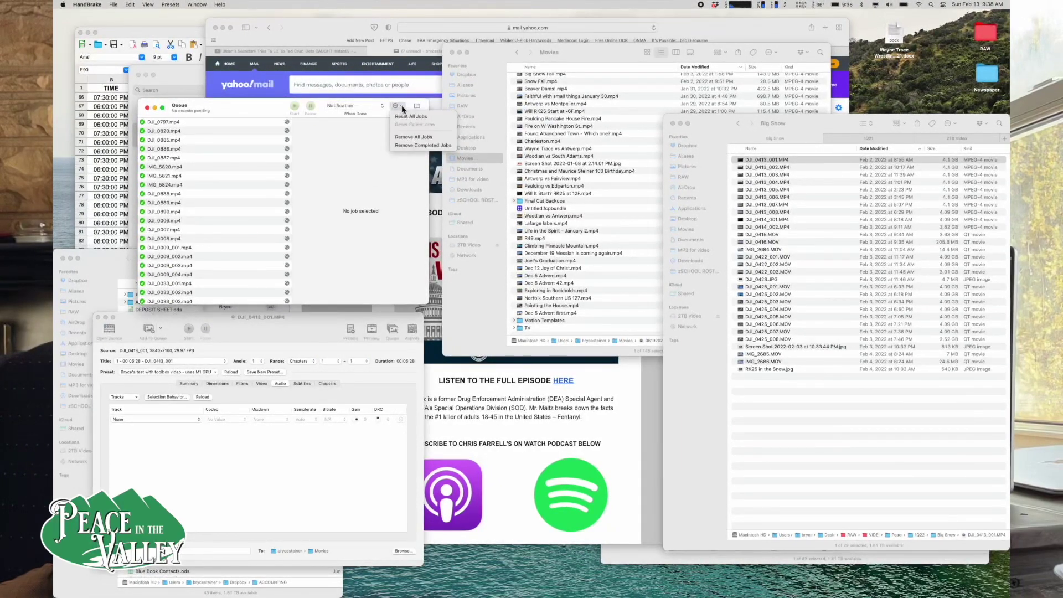
{"action": "left_click", "coordinate": [416, 145]}
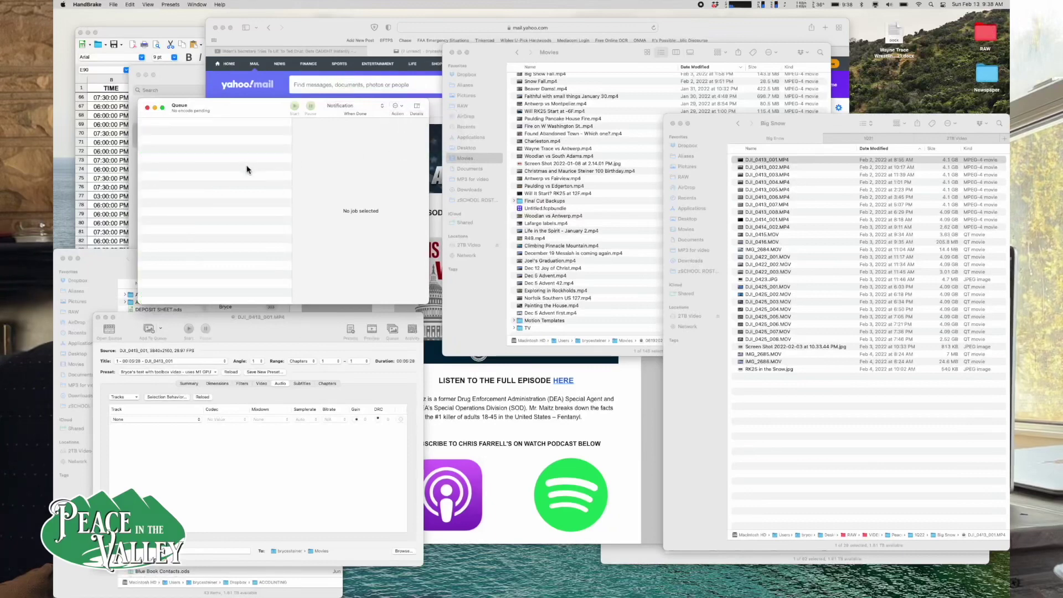
Run a trial encode of DJI_0413_001 with the H.265 (x265) video encoder and stop all encoding.
{"action": "left_click", "coordinate": [211, 450]}
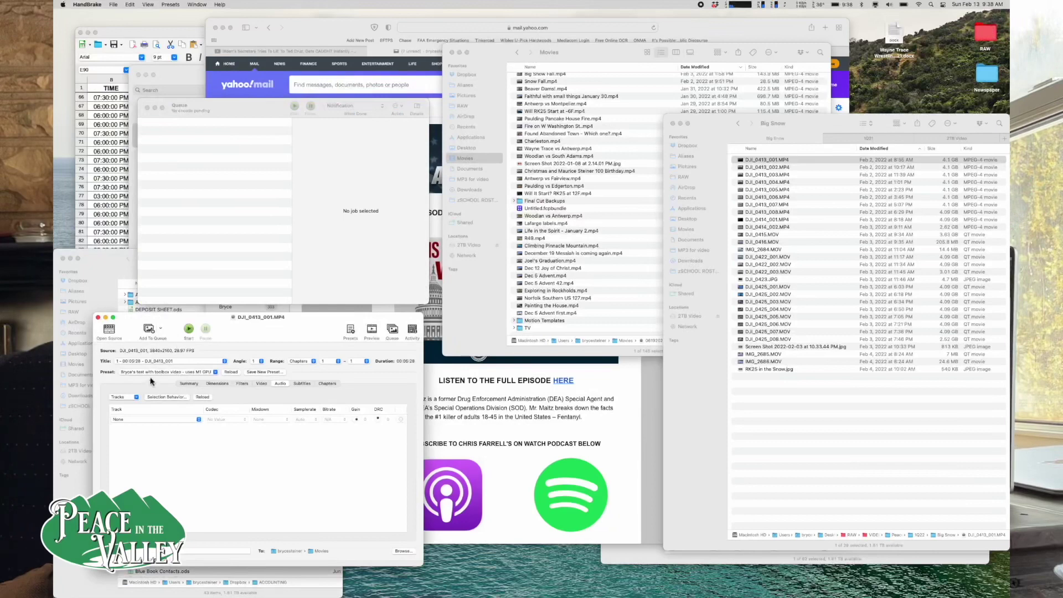
{"action": "left_click", "coordinate": [261, 384]}
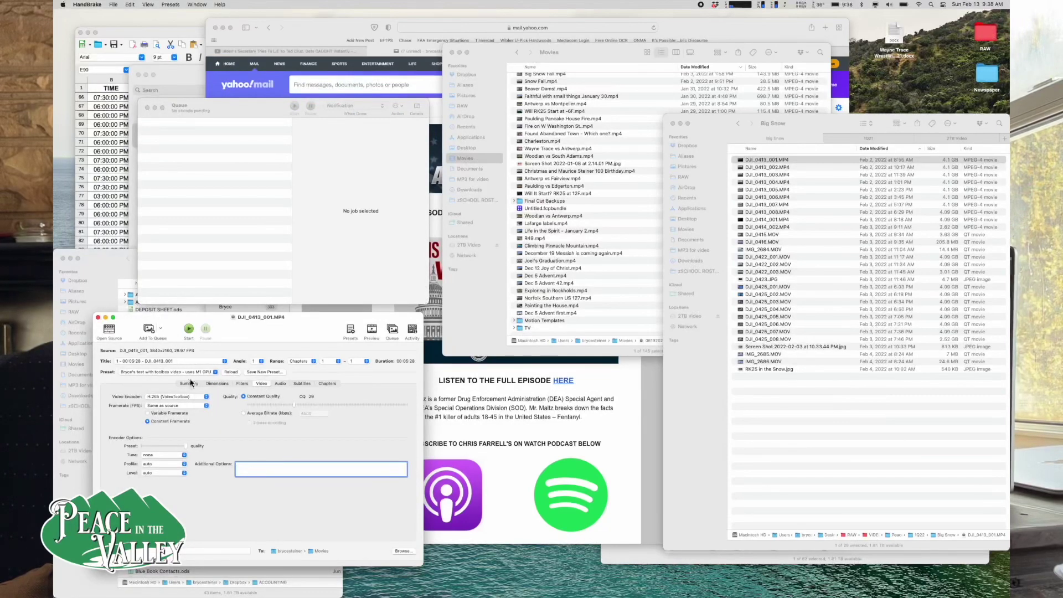
{"action": "left_click", "coordinate": [195, 400]}
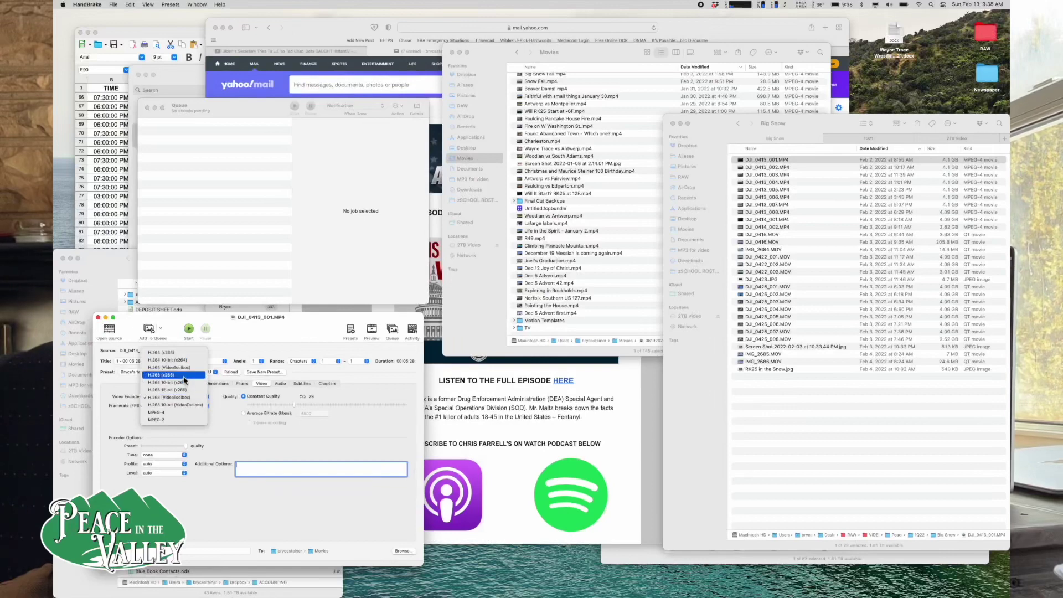
{"action": "left_click", "coordinate": [183, 378]}
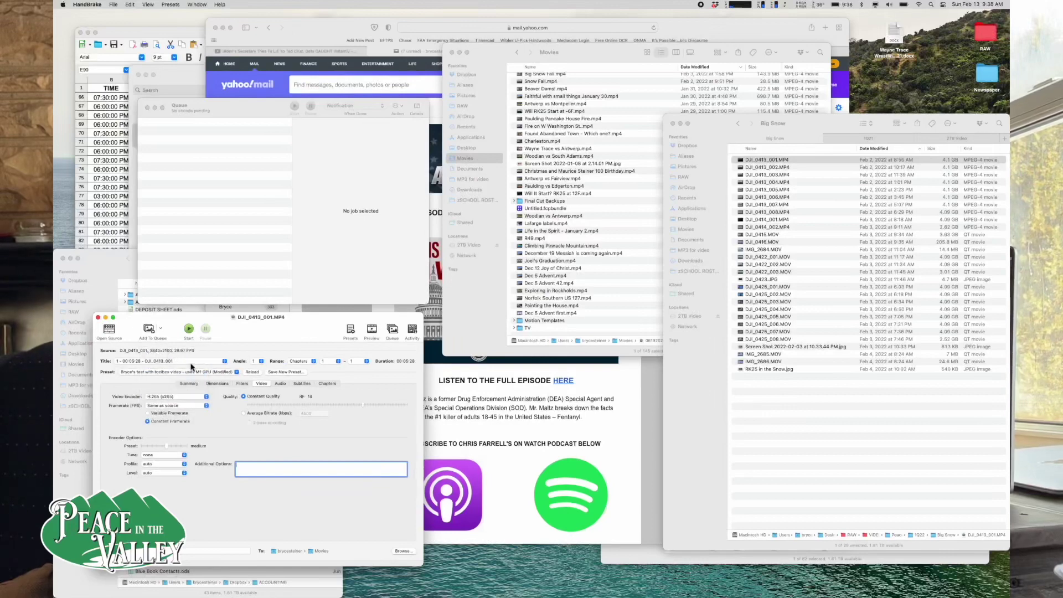
{"action": "left_click", "coordinate": [189, 330]}
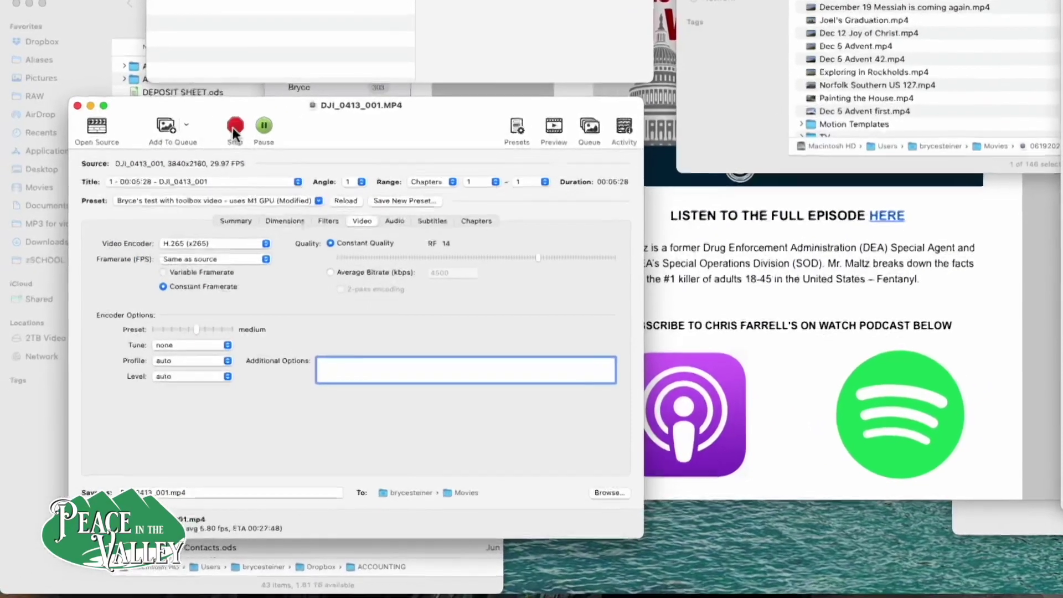
{"action": "left_click", "coordinate": [234, 126]}
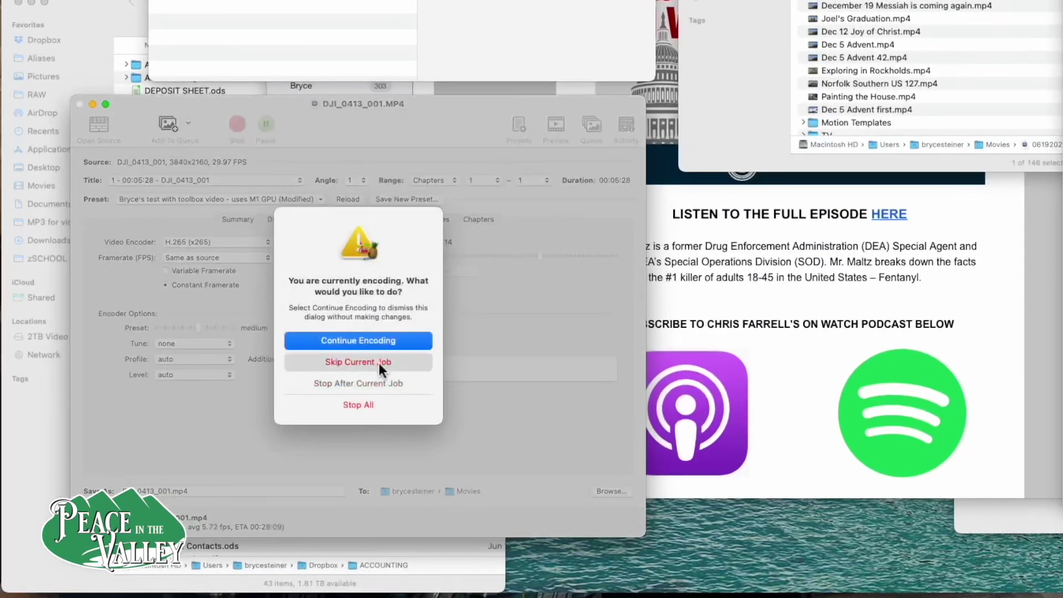
{"action": "left_click", "coordinate": [361, 403]}
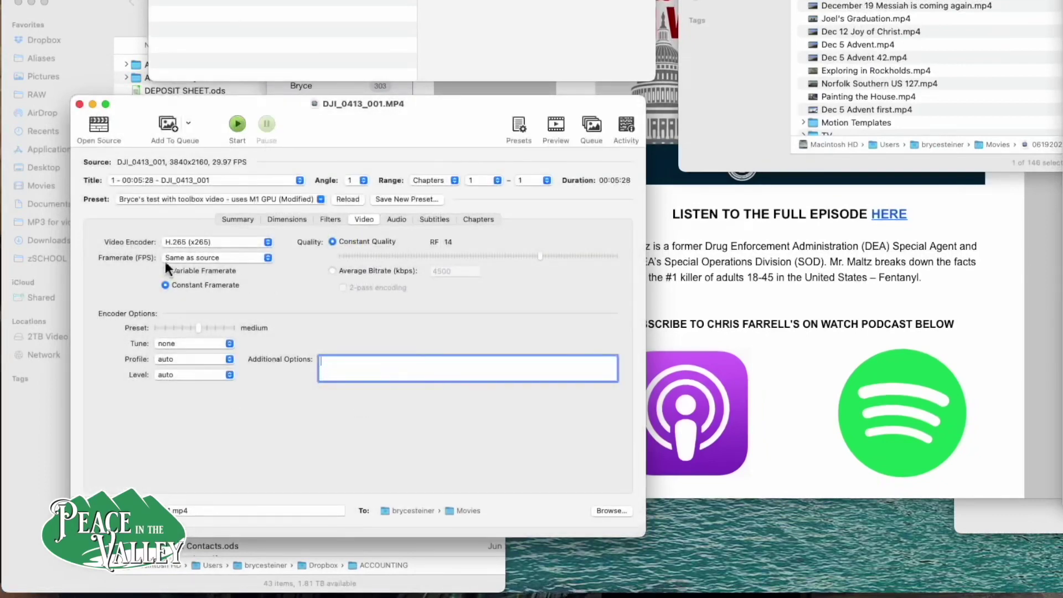
Switch the video encoder to H.265 (VideoToolbox), run a trial encode of DJI_0413_001 and stop all encoding.
{"action": "left_click", "coordinate": [222, 242]}
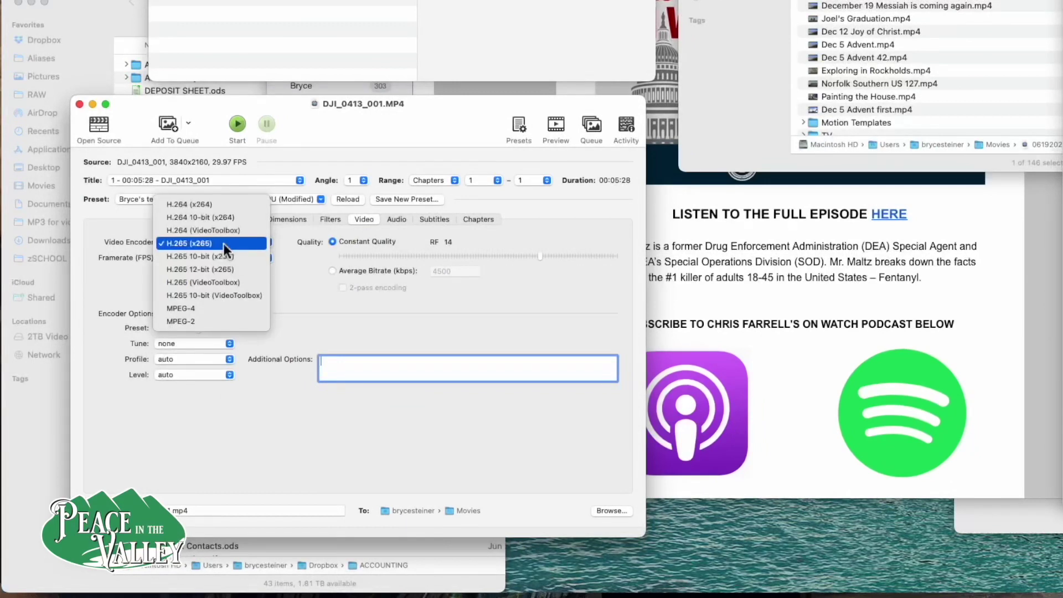
{"action": "left_click", "coordinate": [221, 283]}
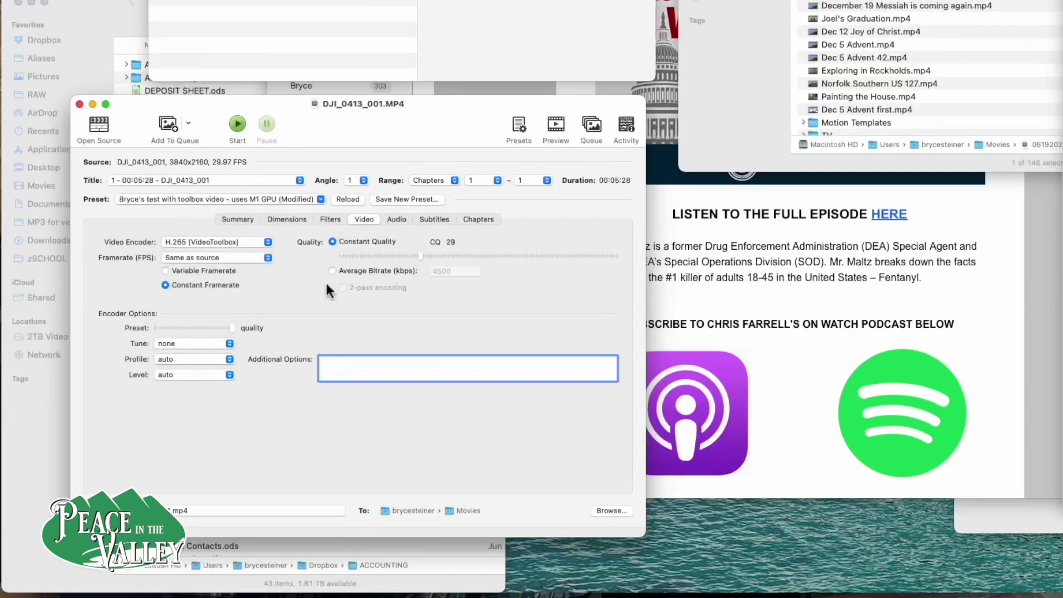
{"action": "left_click", "coordinate": [242, 124]}
{"action": "left_click", "coordinate": [344, 380]}
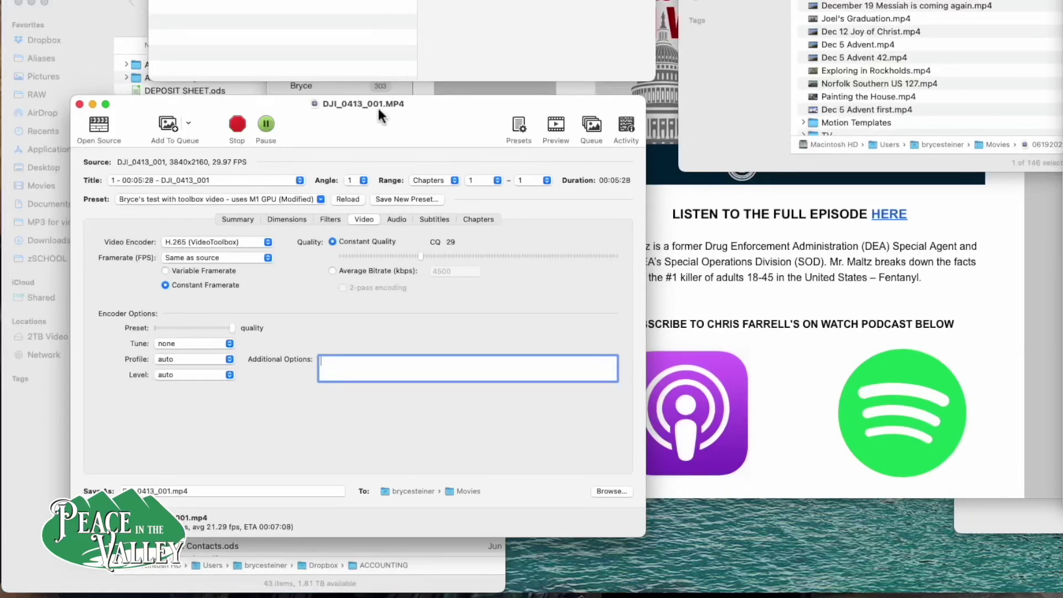
{"action": "left_click", "coordinate": [237, 123]}
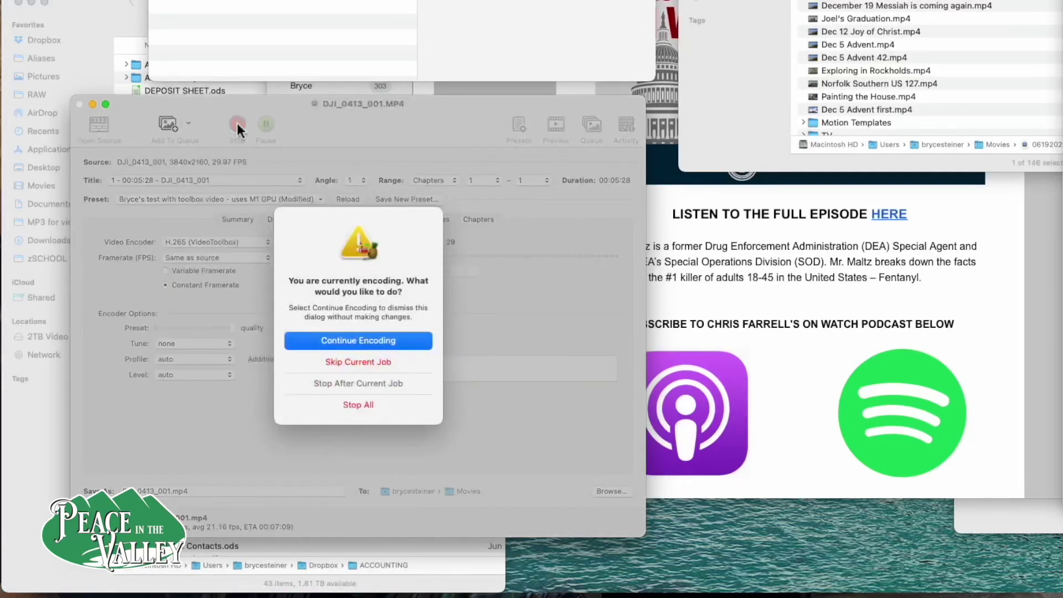
{"action": "left_click", "coordinate": [369, 403]}
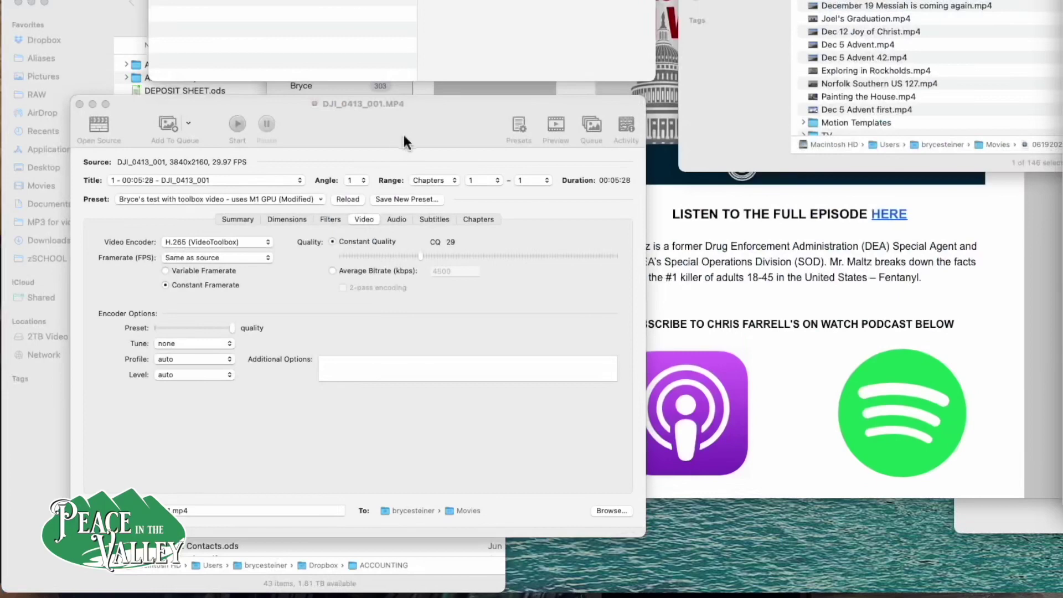
Open DJI_0425_001.MOV from the Big Snow folder as the new source video.
{"action": "left_click", "coordinate": [317, 113]}
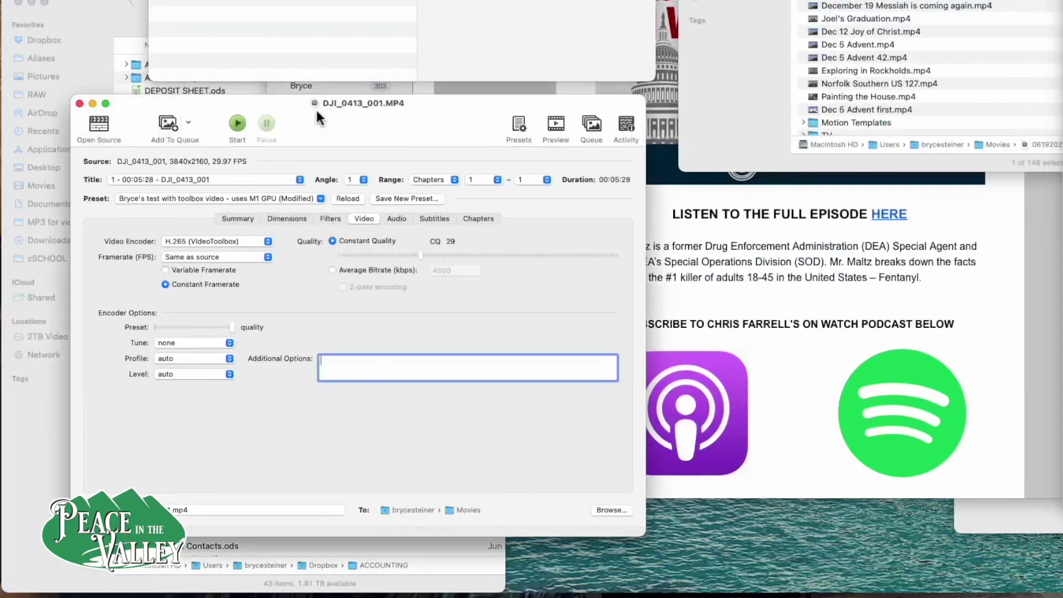
{"action": "left_click", "coordinate": [97, 124]}
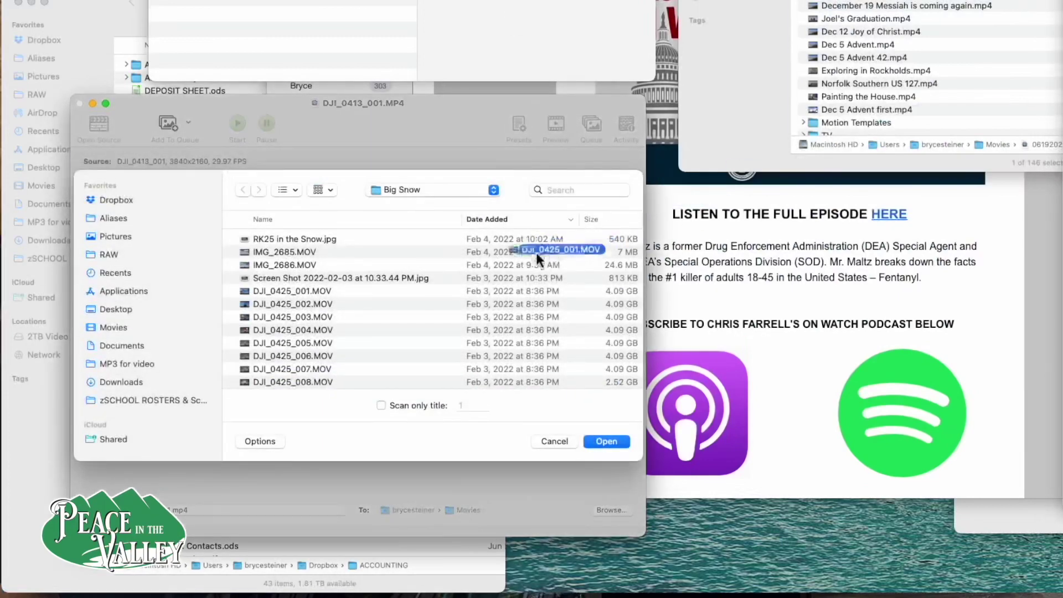
{"action": "left_click", "coordinate": [490, 286]}
{"action": "left_click", "coordinate": [612, 440]}
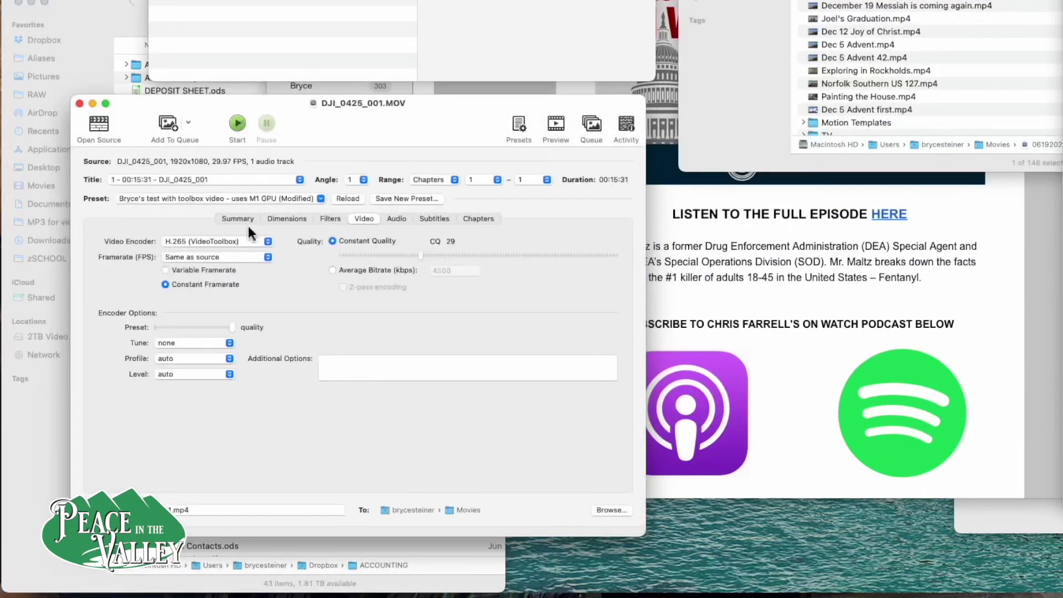
Set the video encoder to H.265 (x265), run a trial encode of DJI_0425_001 and stop all encoding.
{"action": "left_click", "coordinate": [215, 240]}
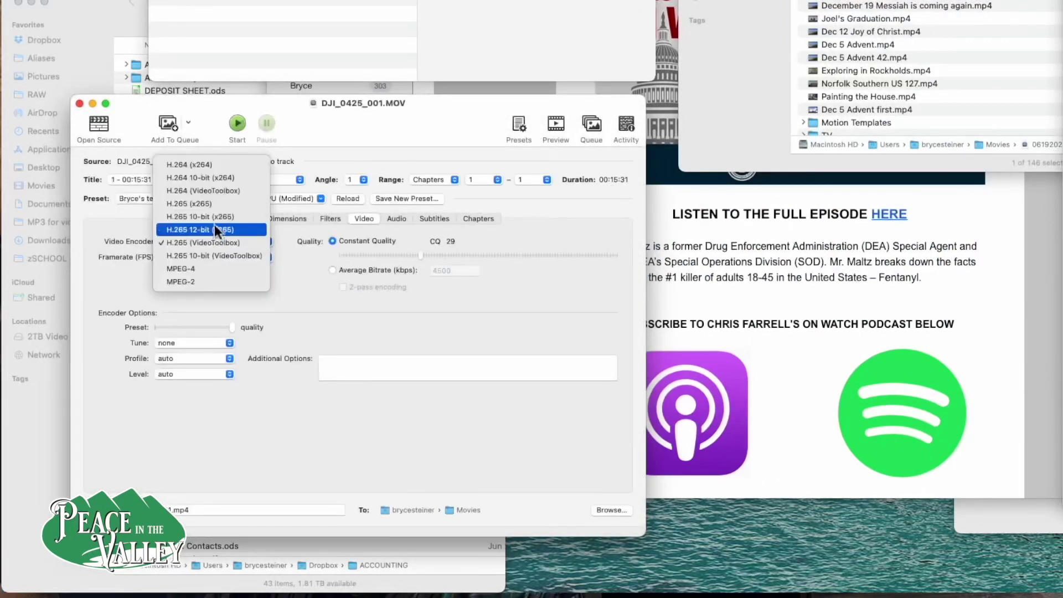
{"action": "left_click", "coordinate": [217, 204]}
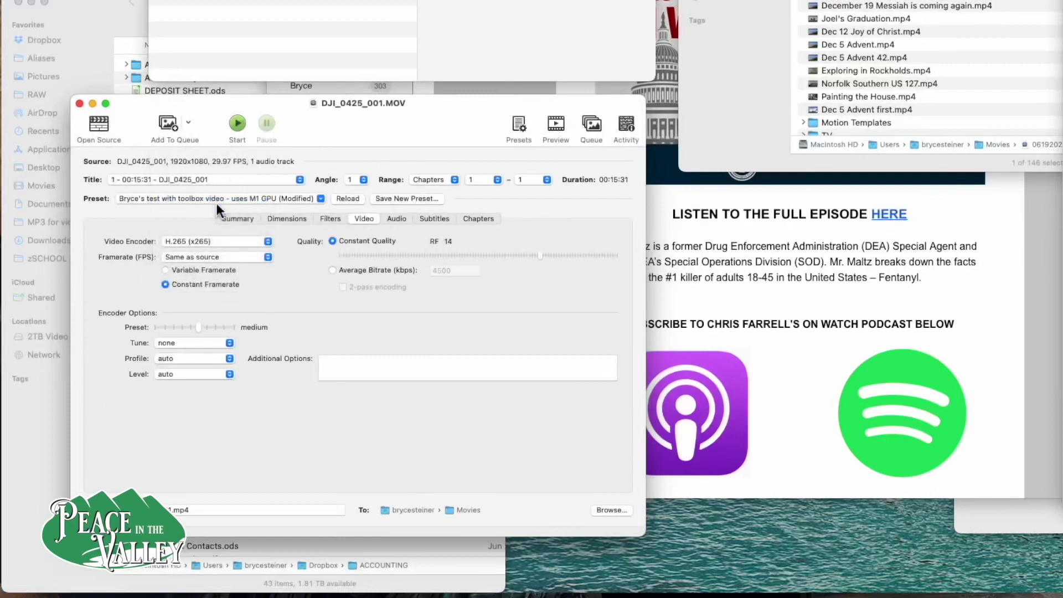
{"action": "left_click", "coordinate": [237, 123]}
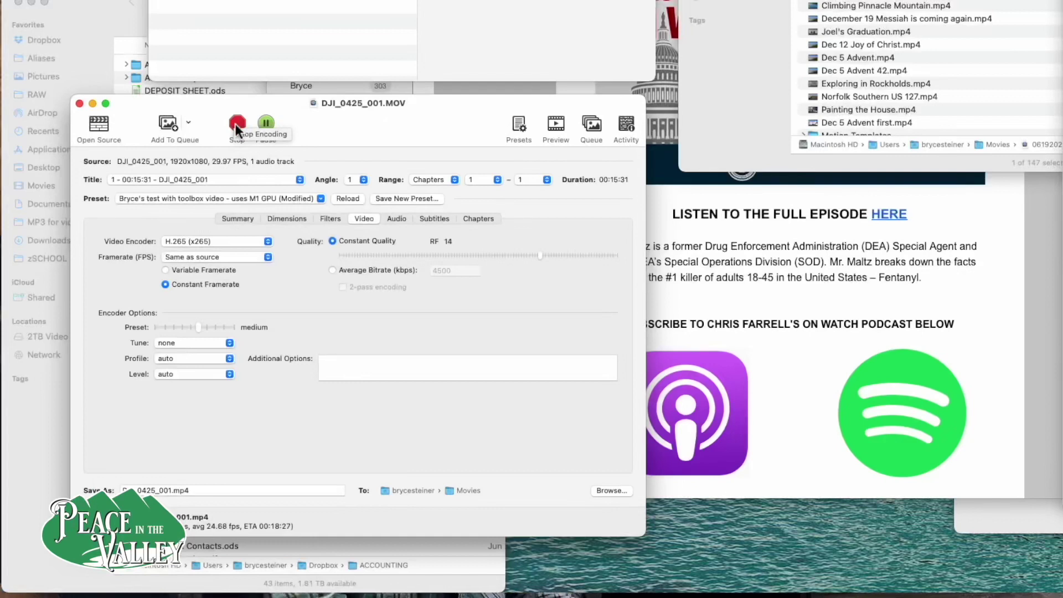
{"action": "left_click", "coordinate": [240, 118]}
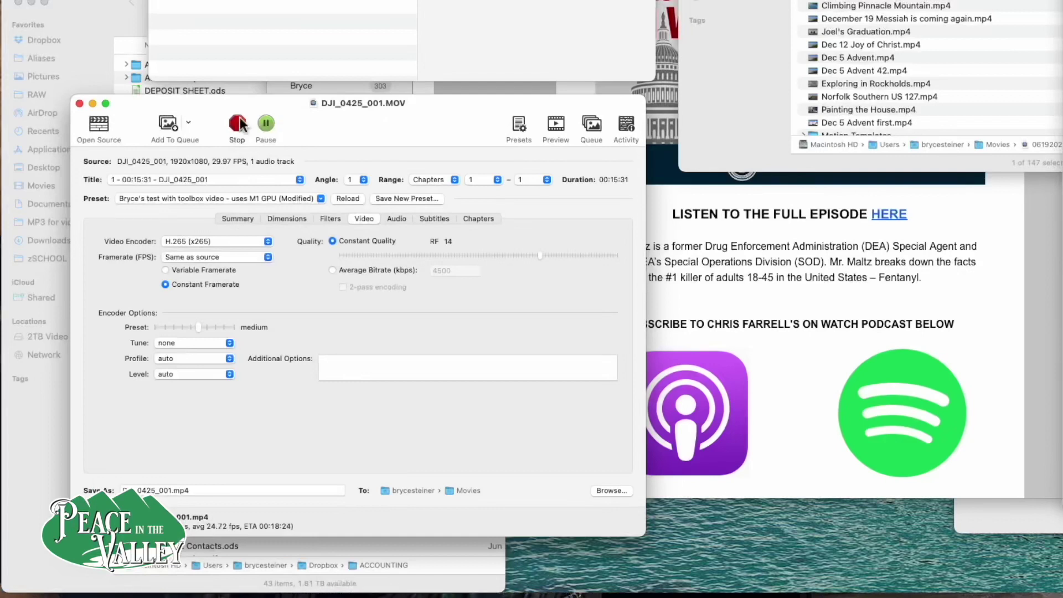
{"action": "left_click", "coordinate": [362, 405]}
Switch to the H.265 (VideoToolbox) encoder, run a trial encode of DJI_0425_001 overwriting the existing output file, and stop all encoding.
{"action": "left_click", "coordinate": [219, 238]}
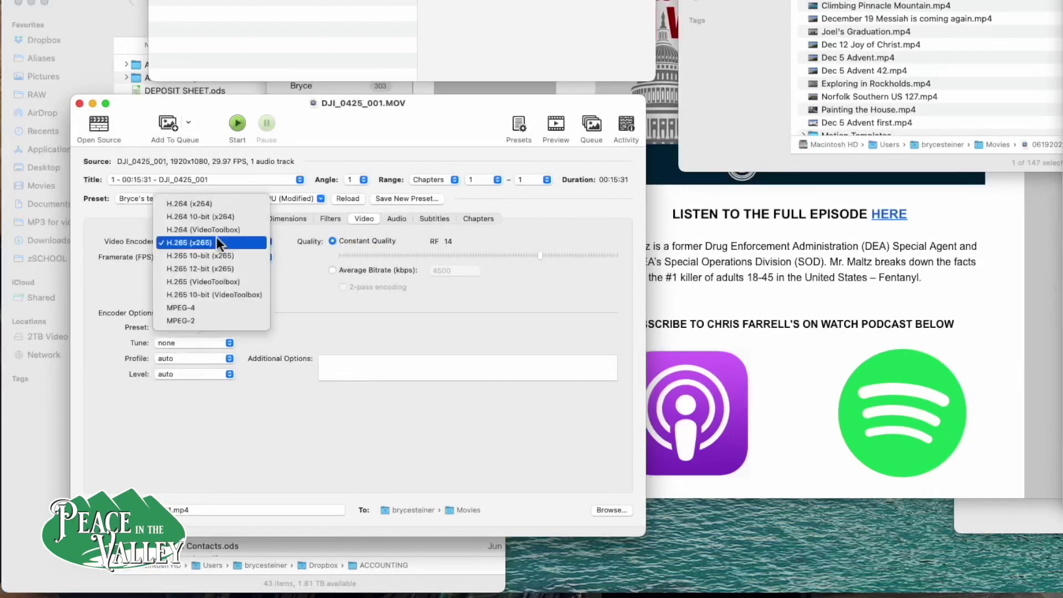
{"action": "left_click", "coordinate": [237, 282]}
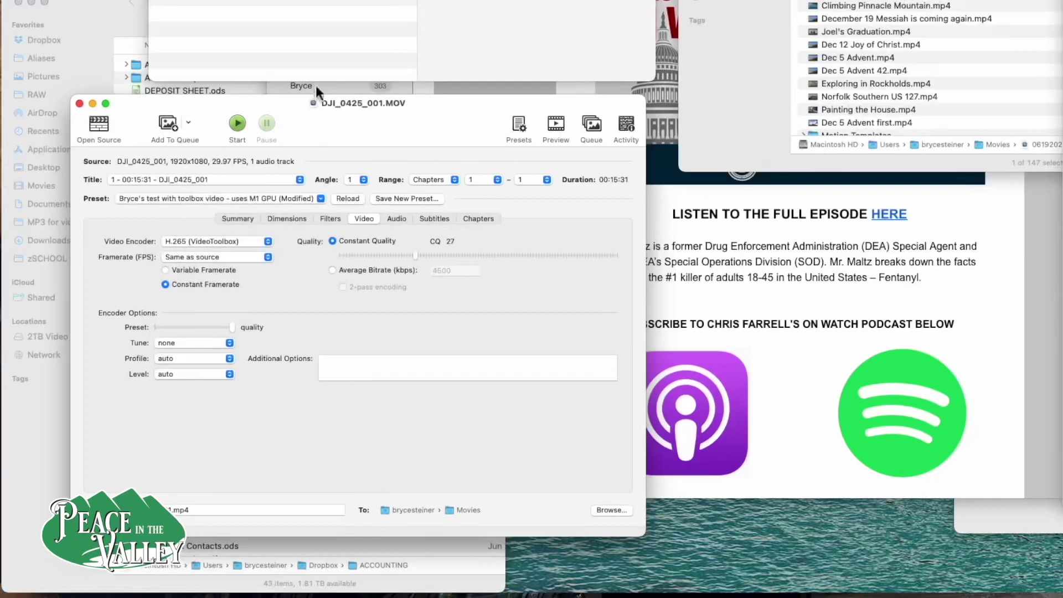
{"action": "left_click", "coordinate": [238, 126]}
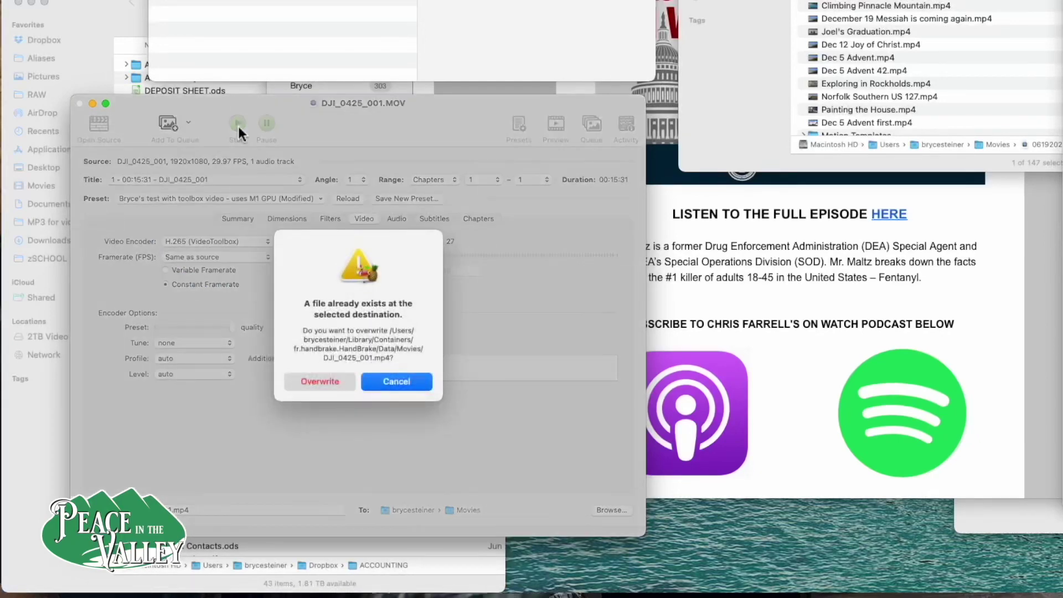
{"action": "left_click", "coordinate": [318, 381]}
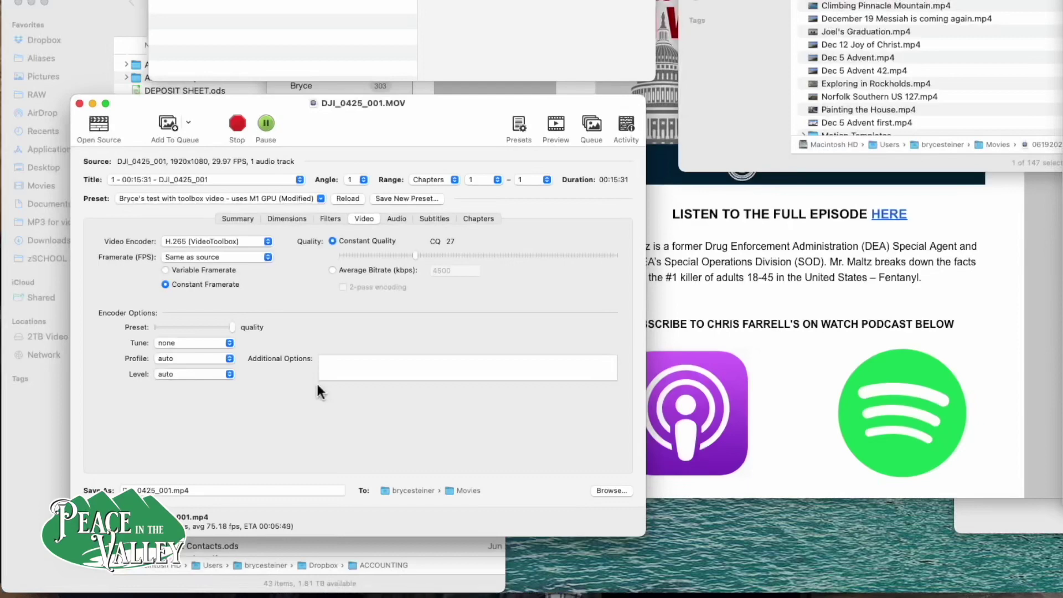
{"action": "left_click", "coordinate": [237, 123]}
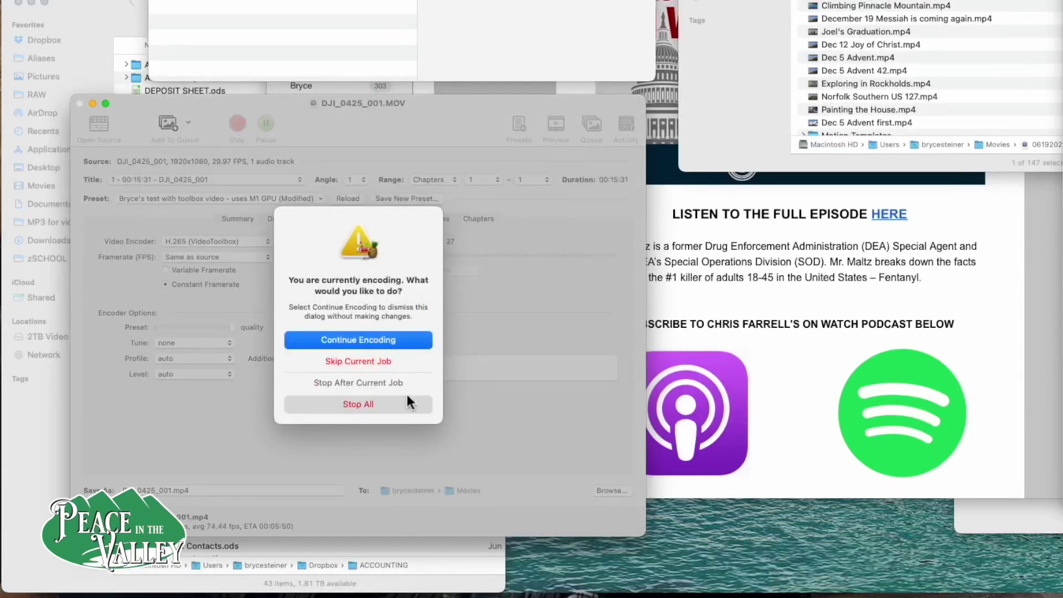
{"action": "left_click", "coordinate": [368, 402]}
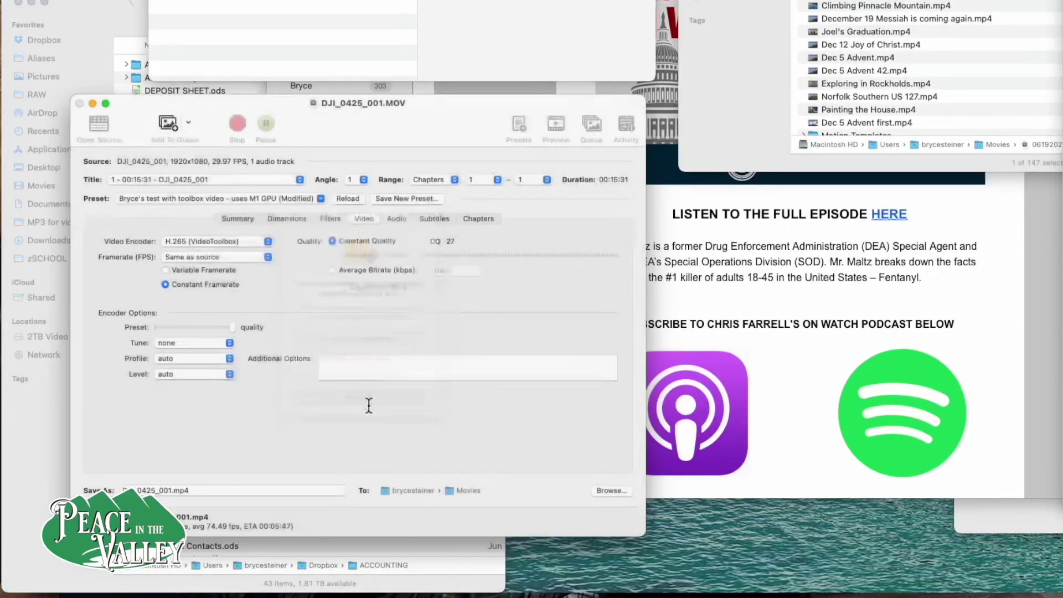